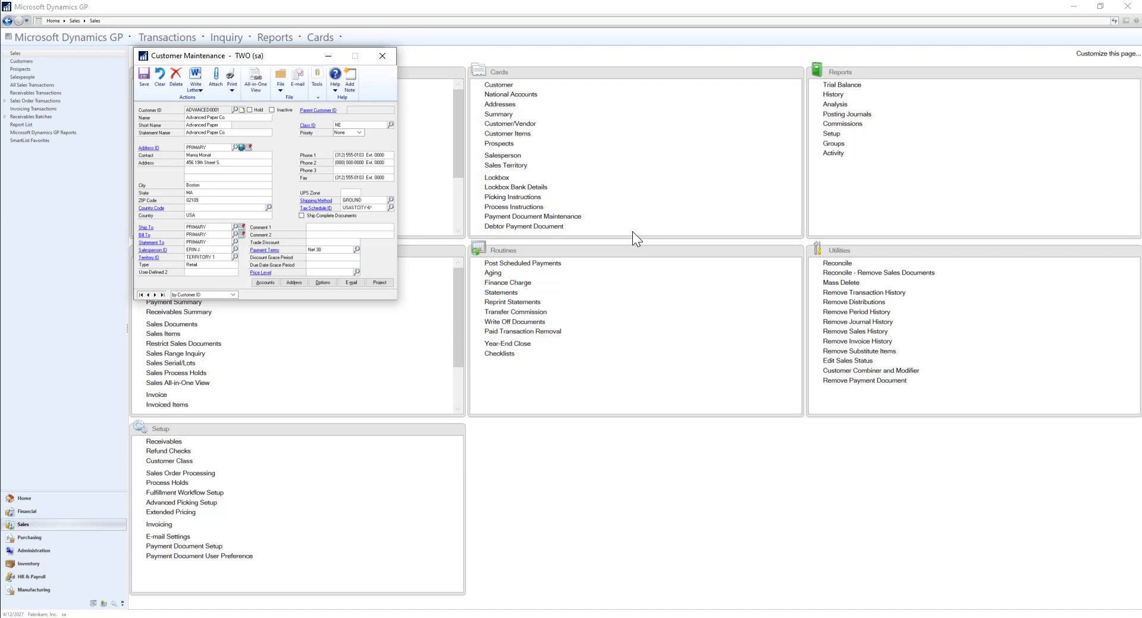
- Open the Customer Class Setup for class NE from Advanced Paper Co.'s customer card (ADVANCED0001)
left_click(307, 132)
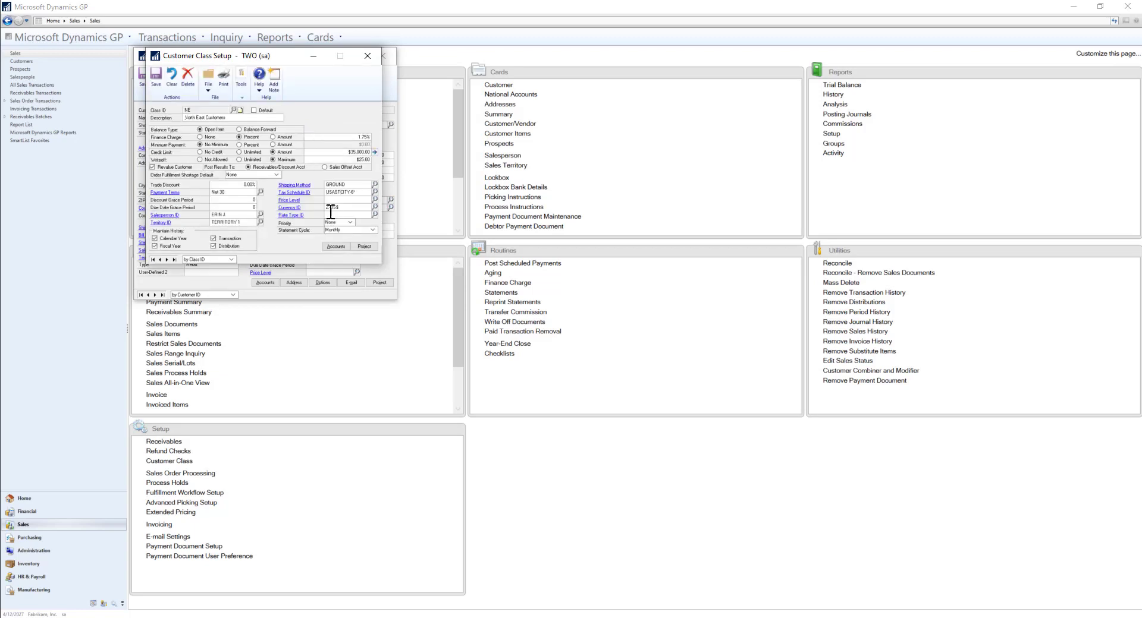
- Show the Customer Class Accounts Setup with class NE's GL accounts
left_click(342, 246)
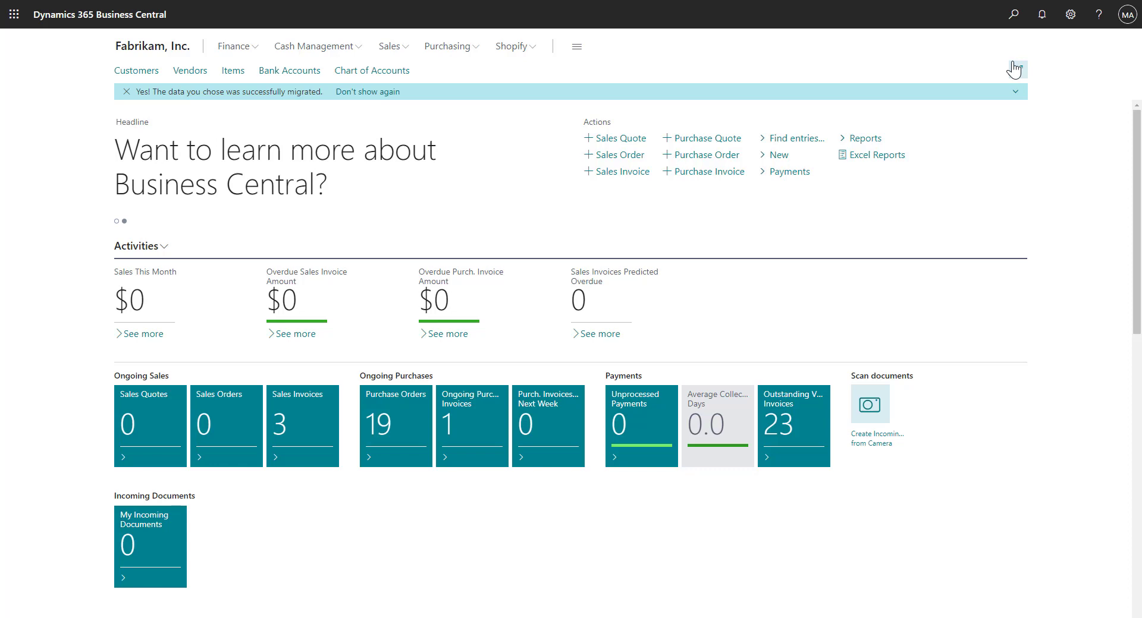
- Search Tell Me for 'Posting Groups' and list all thirteen matching pages
left_click(1005, 21)
type("Pos")
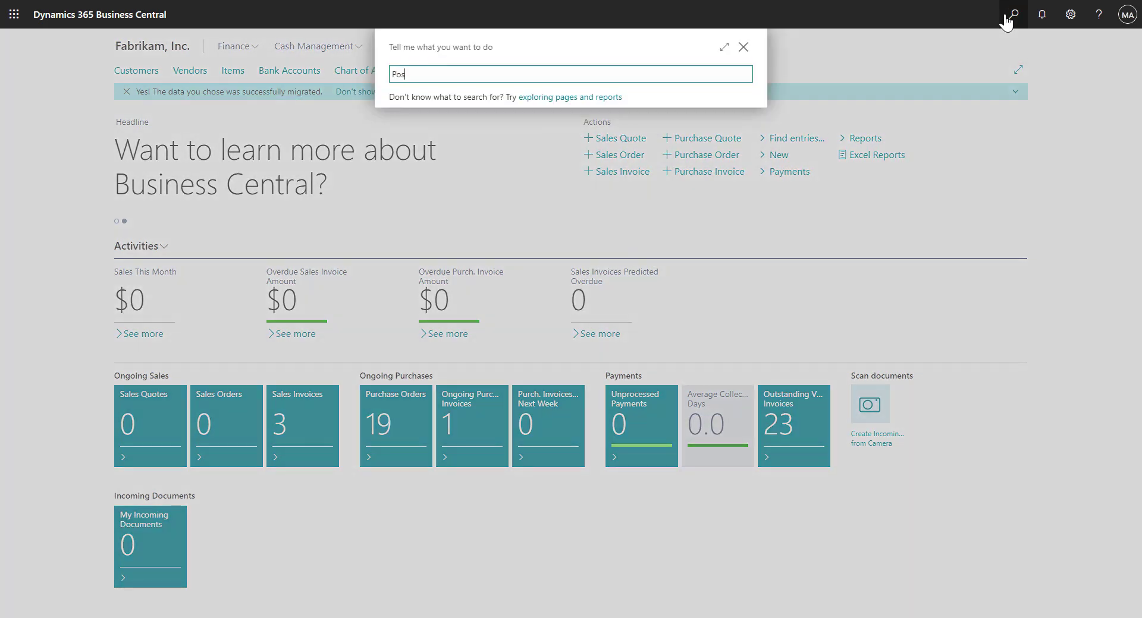
type("ting Groups")
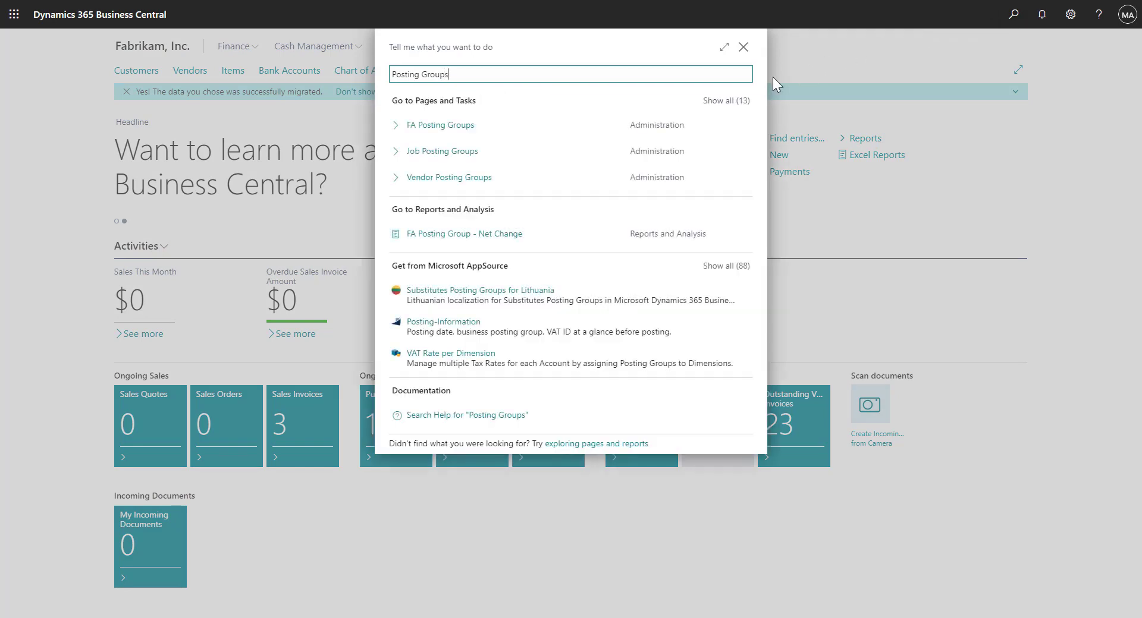
left_click(724, 101)
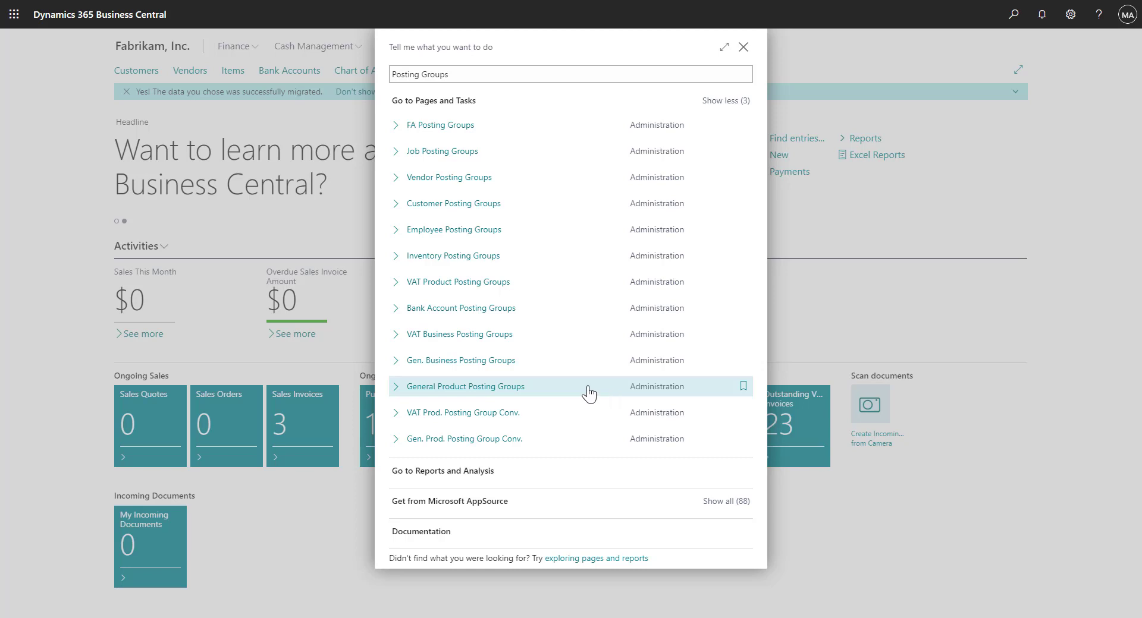
- Review the Gen. Business Posting Groups list, then the six General Product Posting Groups codes
left_click(510, 364)
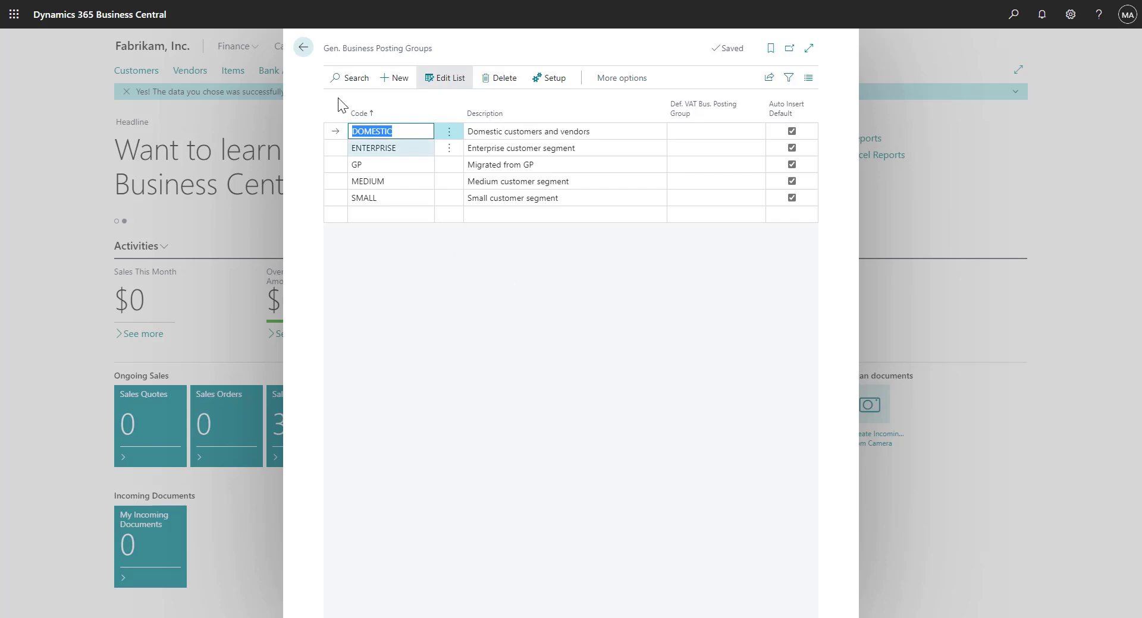
left_click(303, 47)
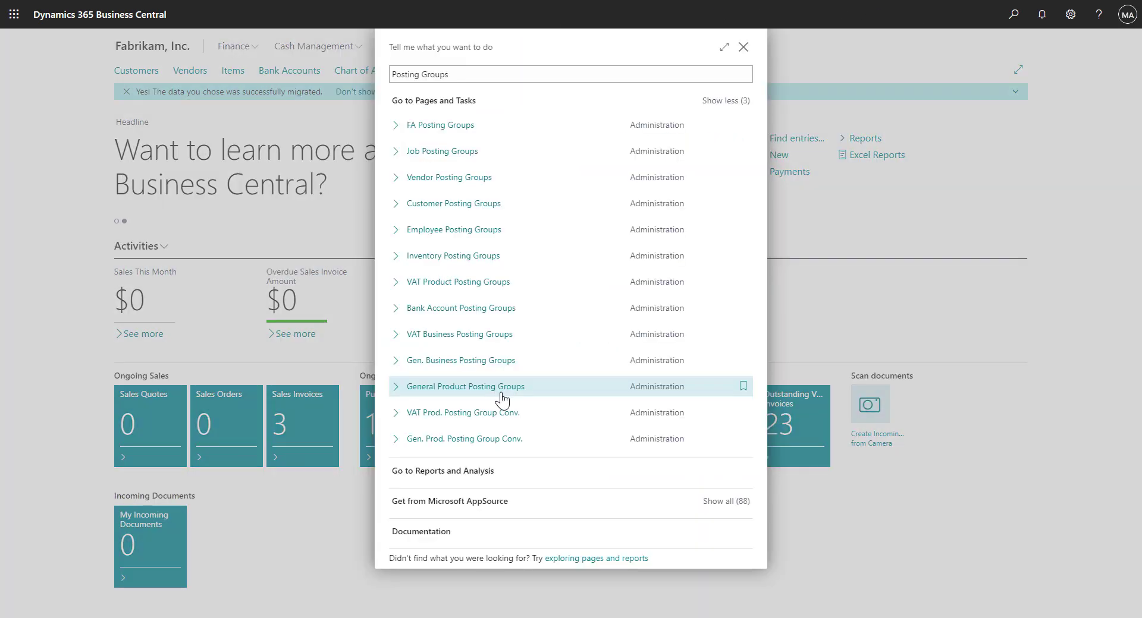
left_click(502, 400)
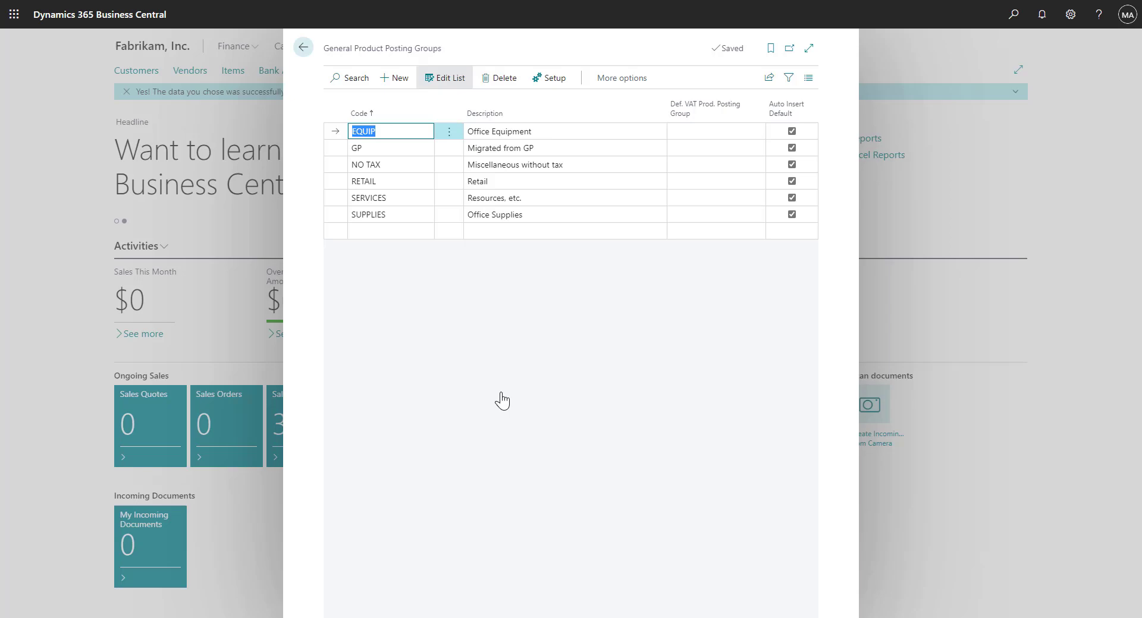
- Open General Posting Setup via a 'Posting Setup' search to see sales, credit memo and COGS accounts
key("Escape")
left_click(1012, 13)
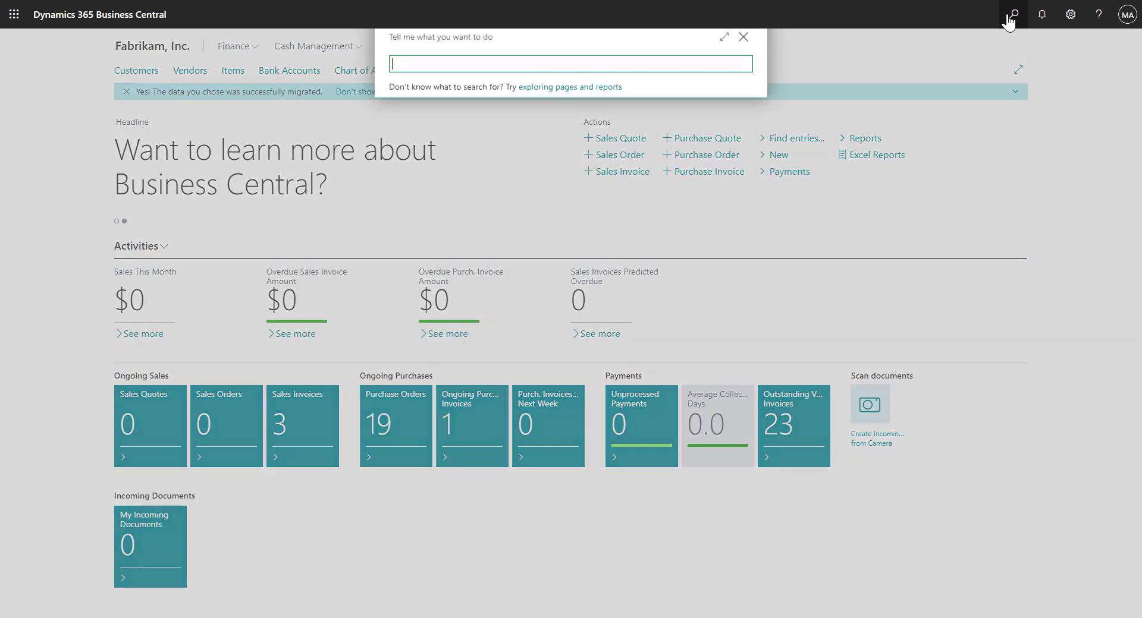
type("Post")
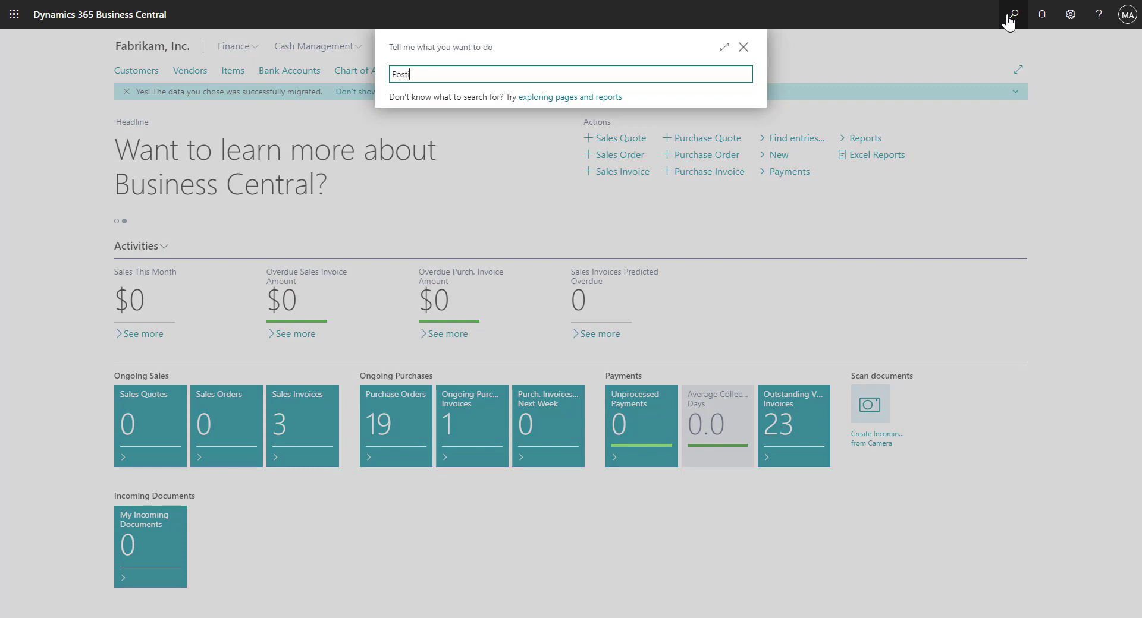
type("ing Setup")
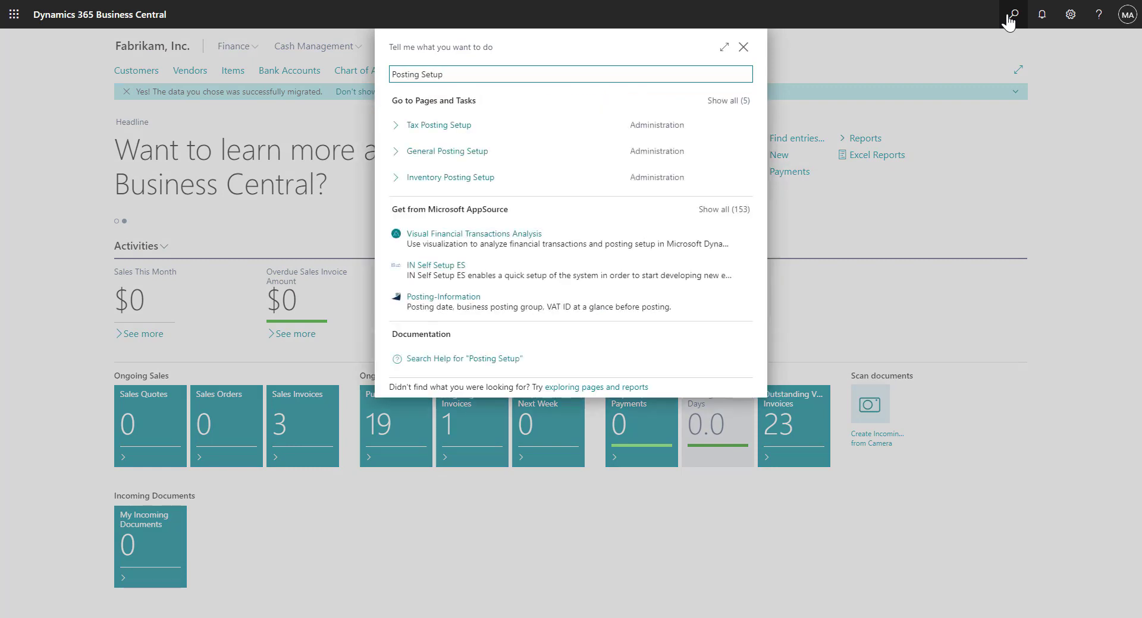
left_click(504, 158)
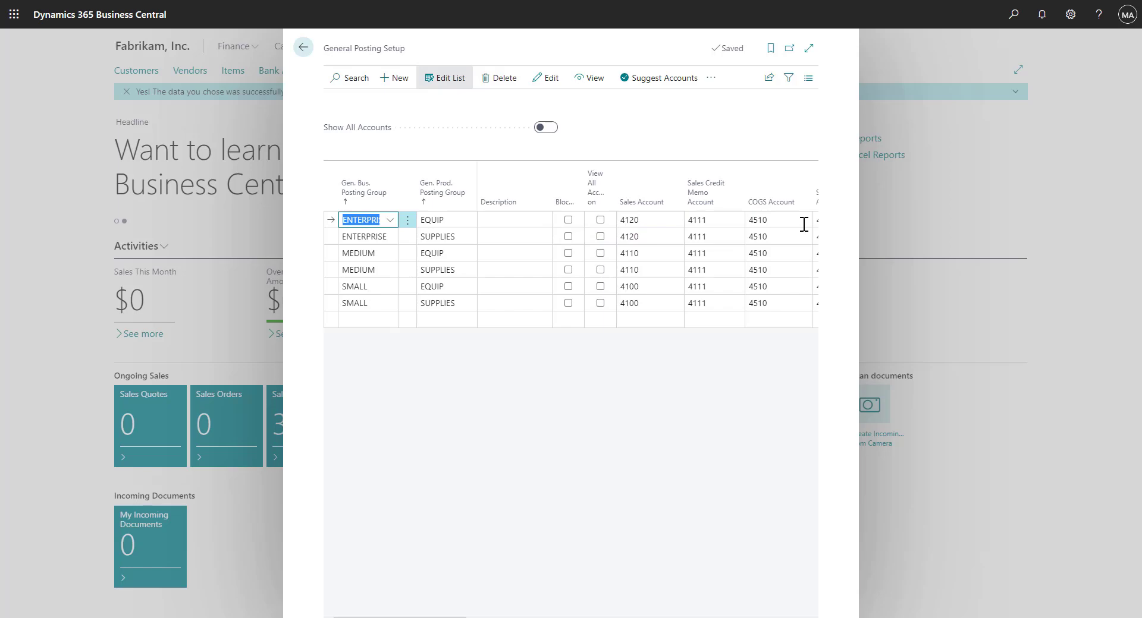
- Check Advanced Paper Co.'s customer posting group NE and its receivables account 1201, keeping NE
key("Escape")
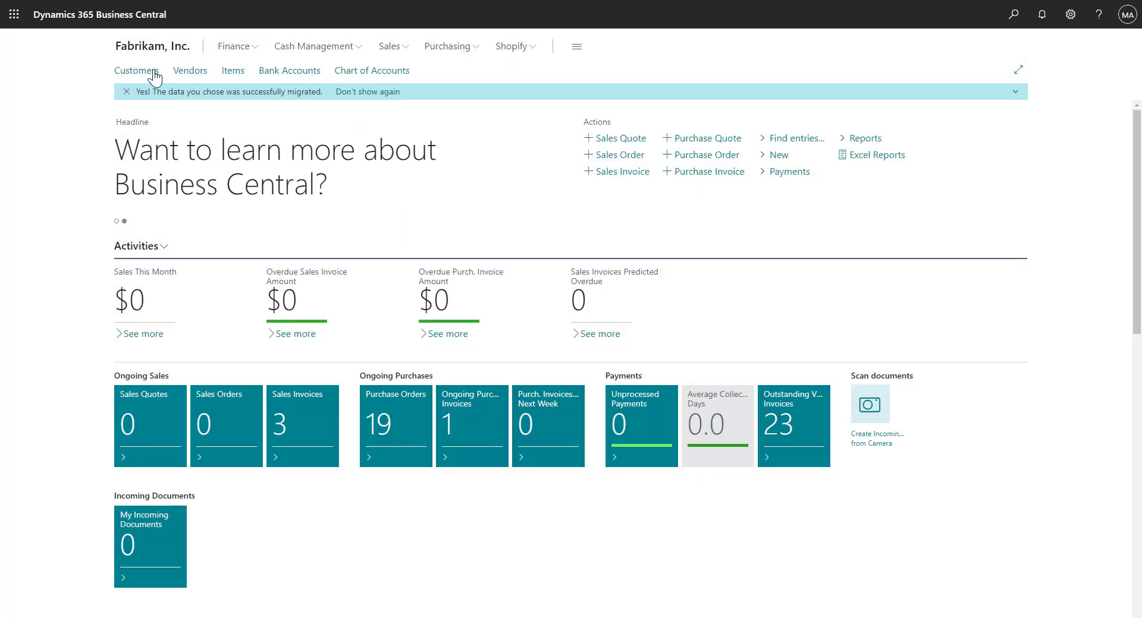
left_click(136, 71)
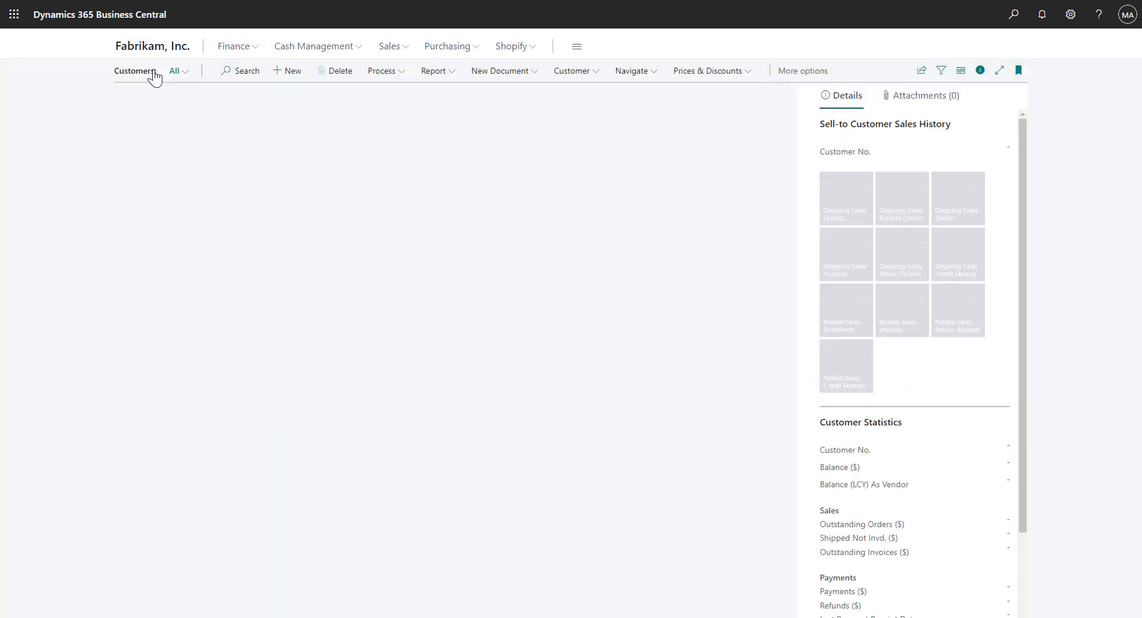
scroll(672, 334, "down", 3)
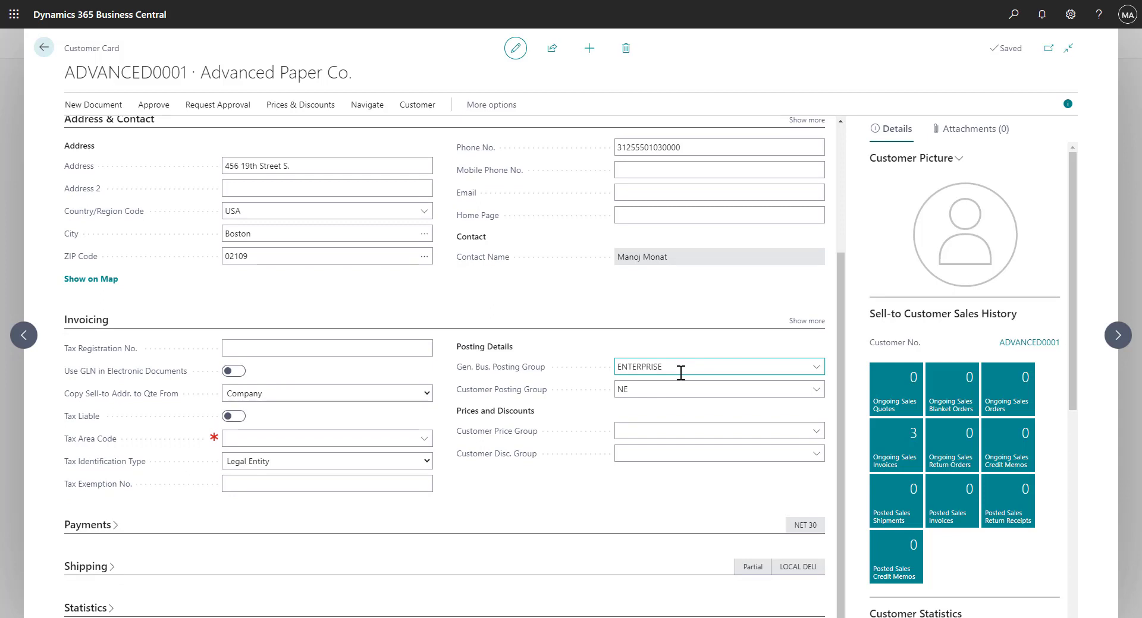
left_click(679, 387)
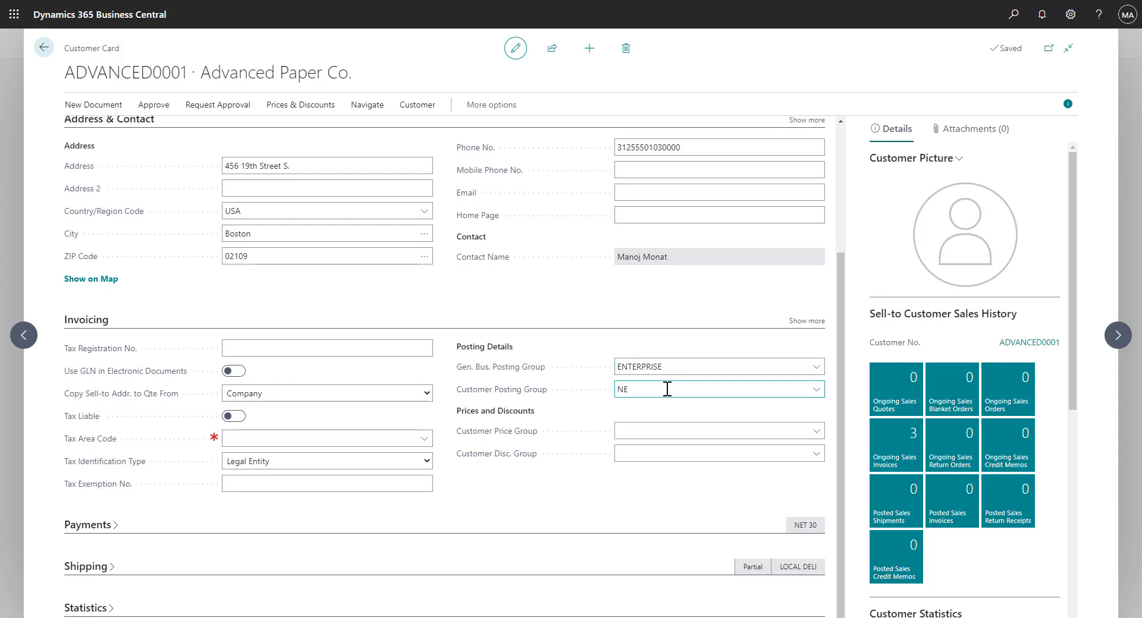
left_click(817, 390)
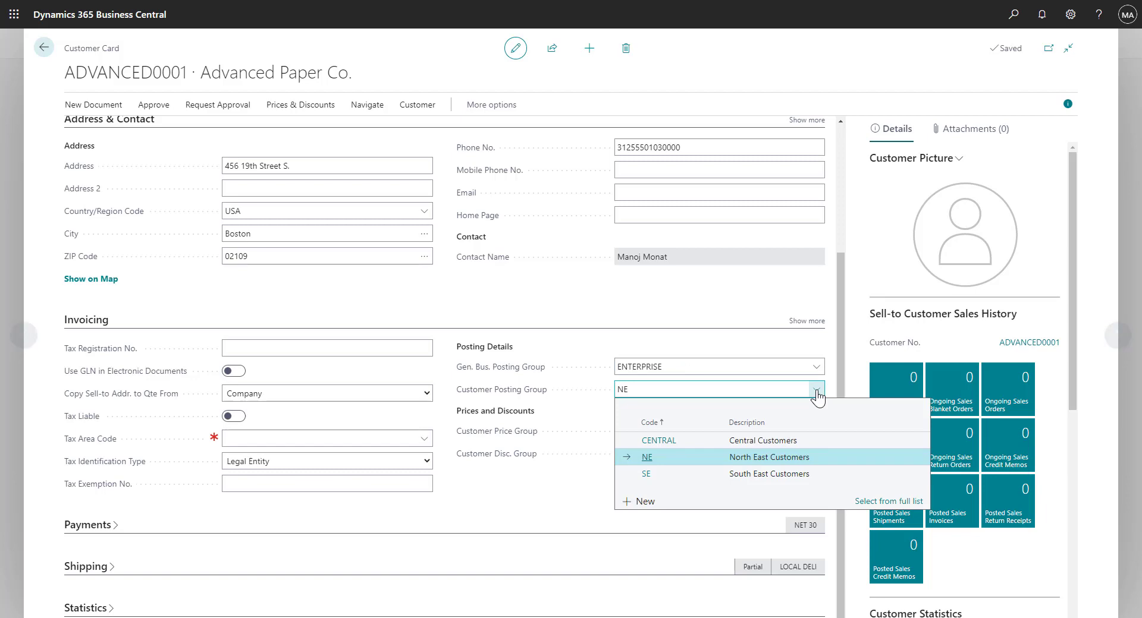
left_click(862, 502)
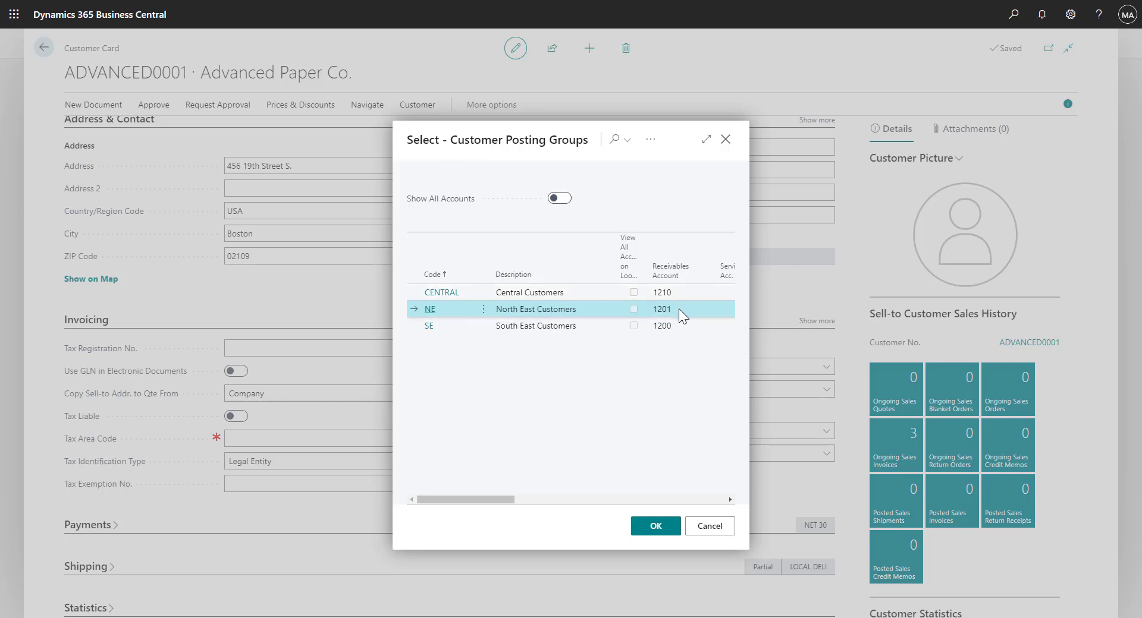
left_click(659, 528)
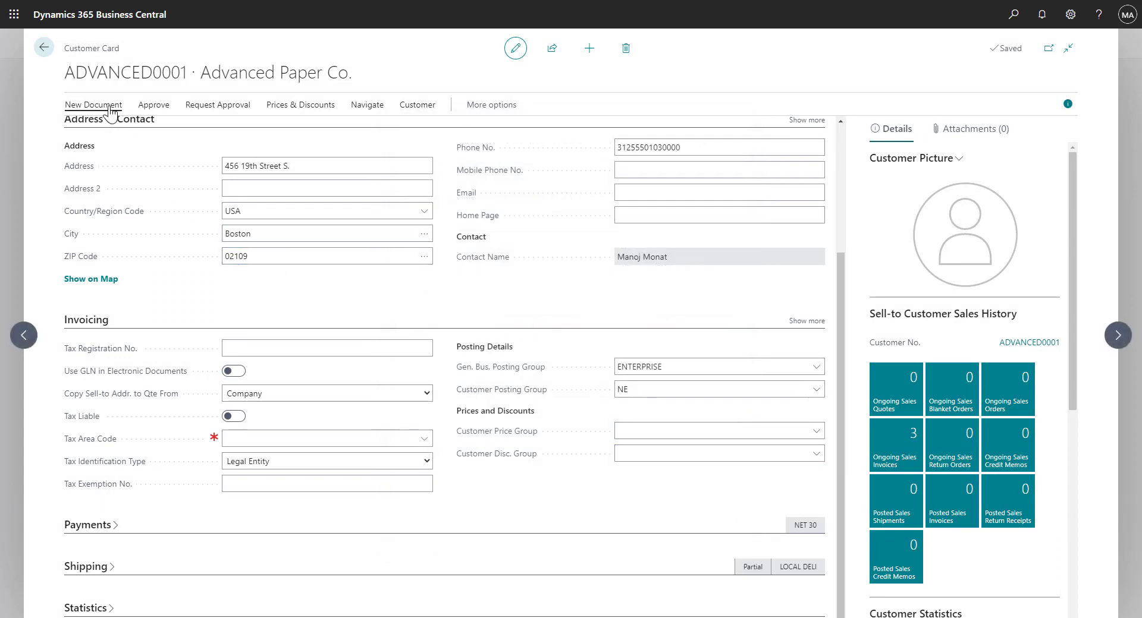
- Create a sales invoice with two 3-D2094A Printers totalling 1,972.84, then view the Printer item card
left_click(110, 107)
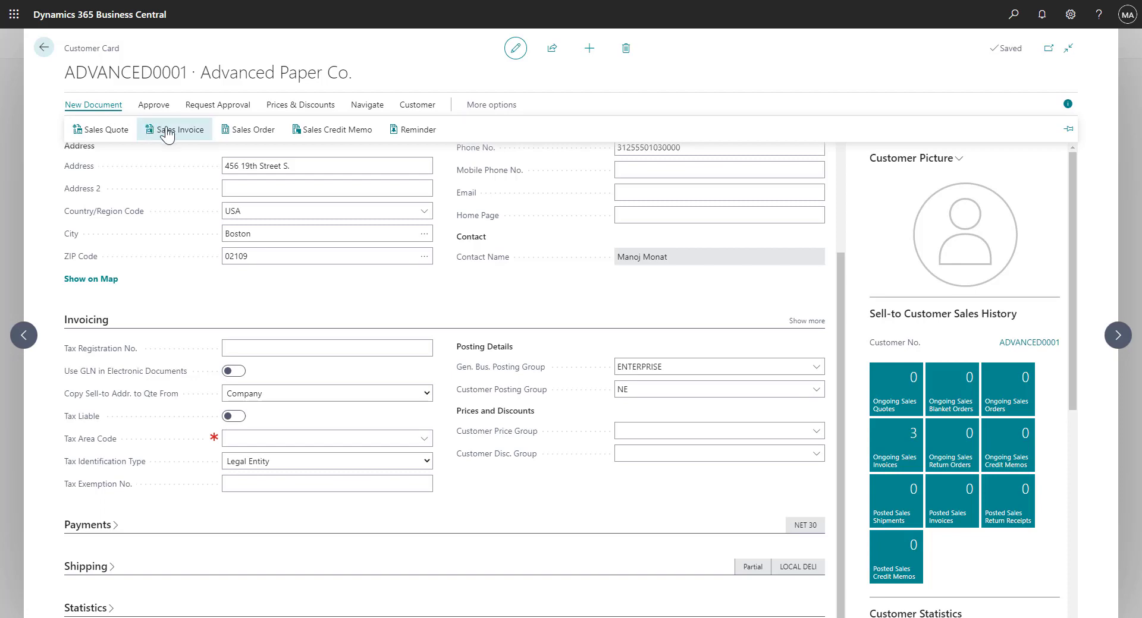
left_click(168, 132)
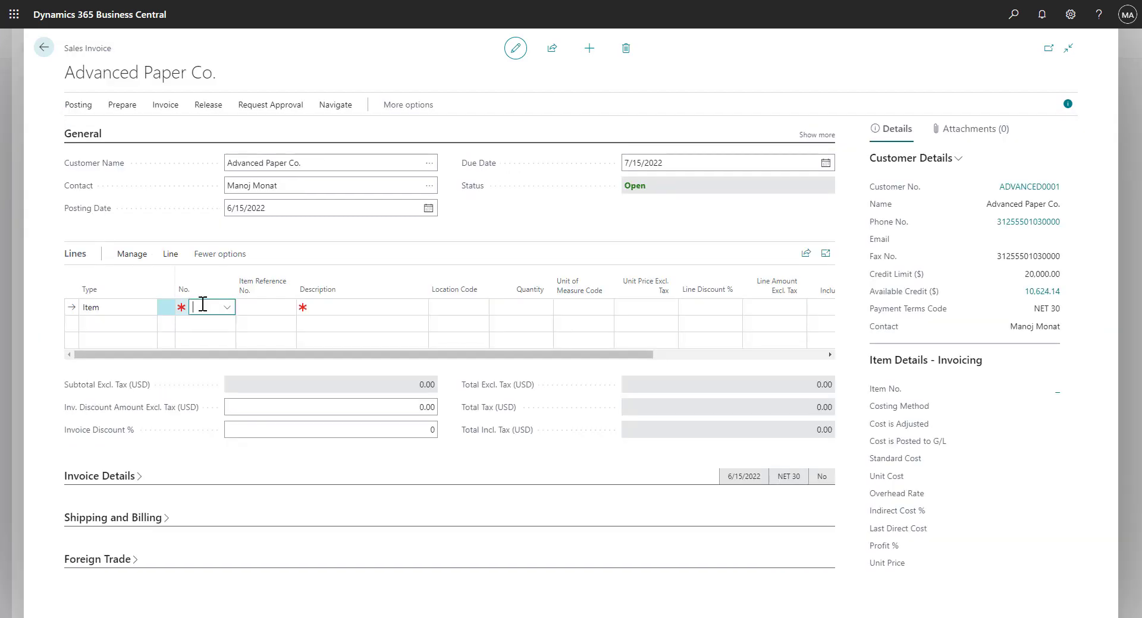
type("printer")
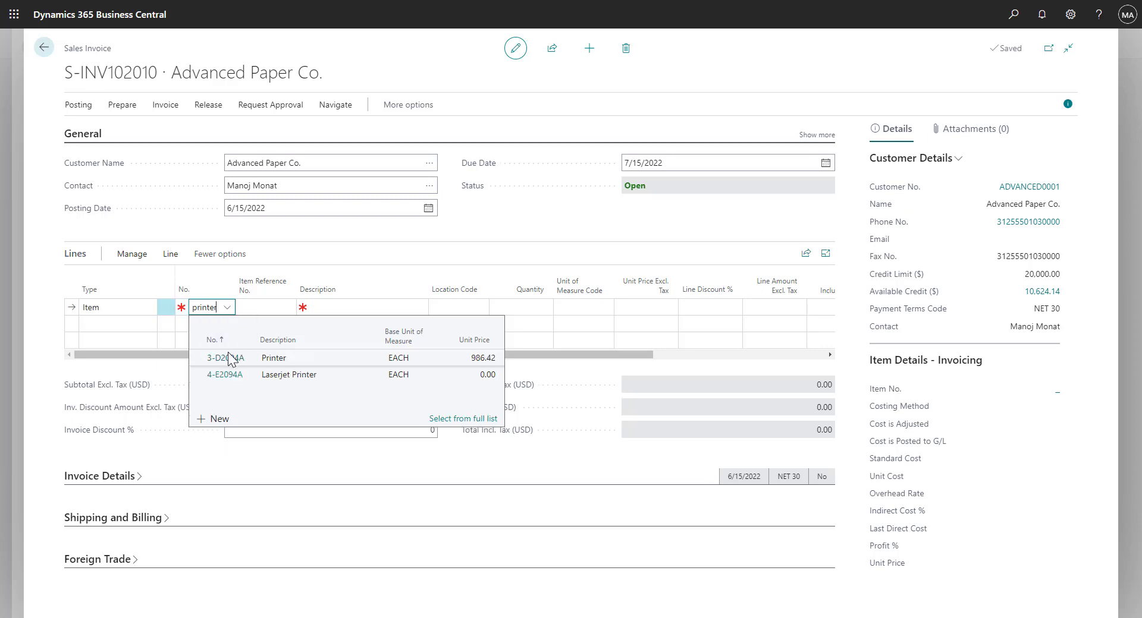
left_click(229, 358)
left_click(523, 308)
type("2")
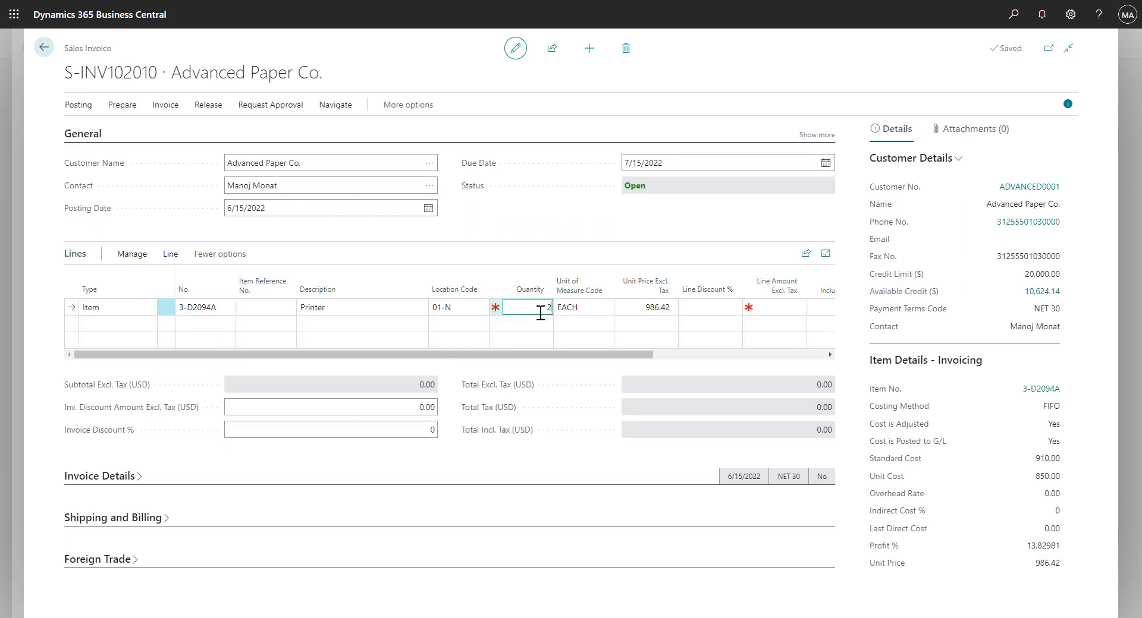
key("Tab")
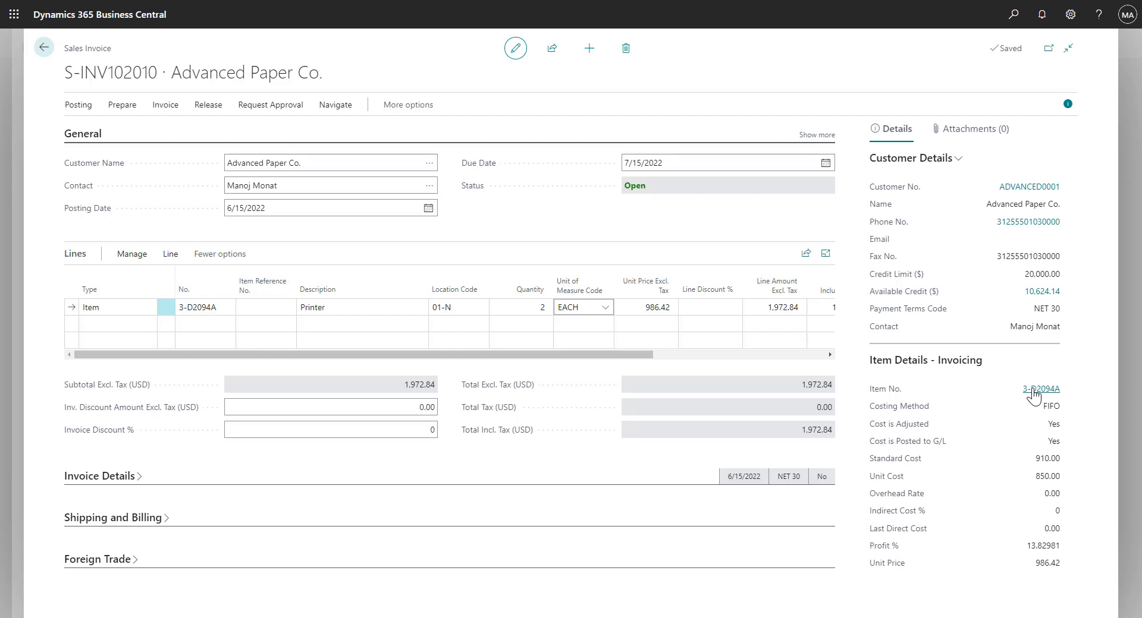
left_click(1034, 389)
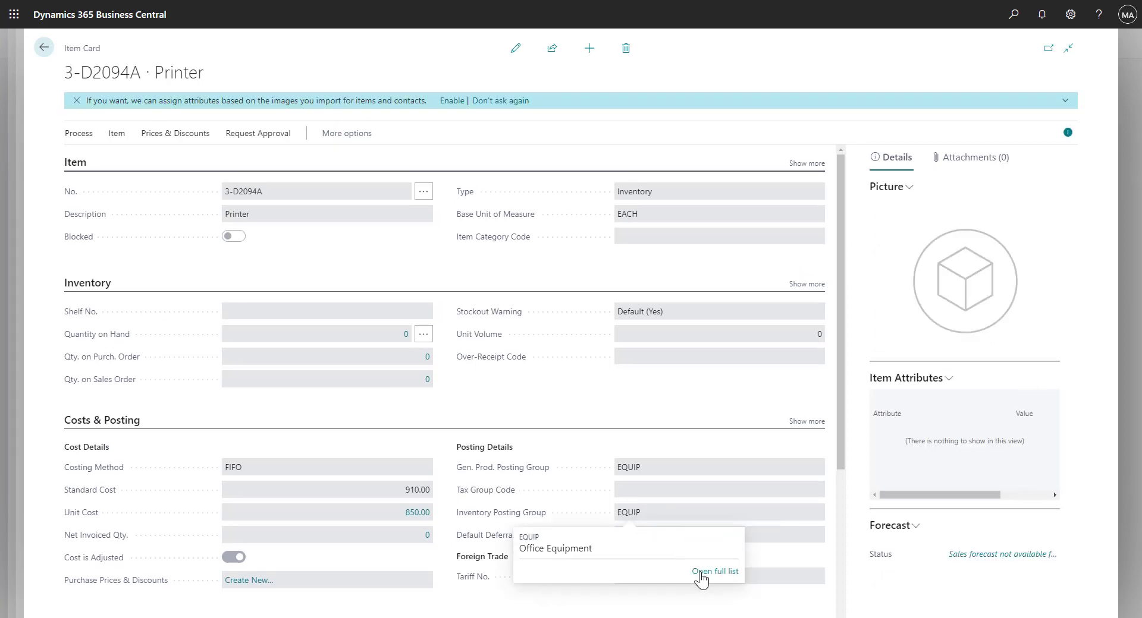
- Confirm the EQUIP inventory posting setup uses account 1300, then return to the invoice
left_click(702, 572)
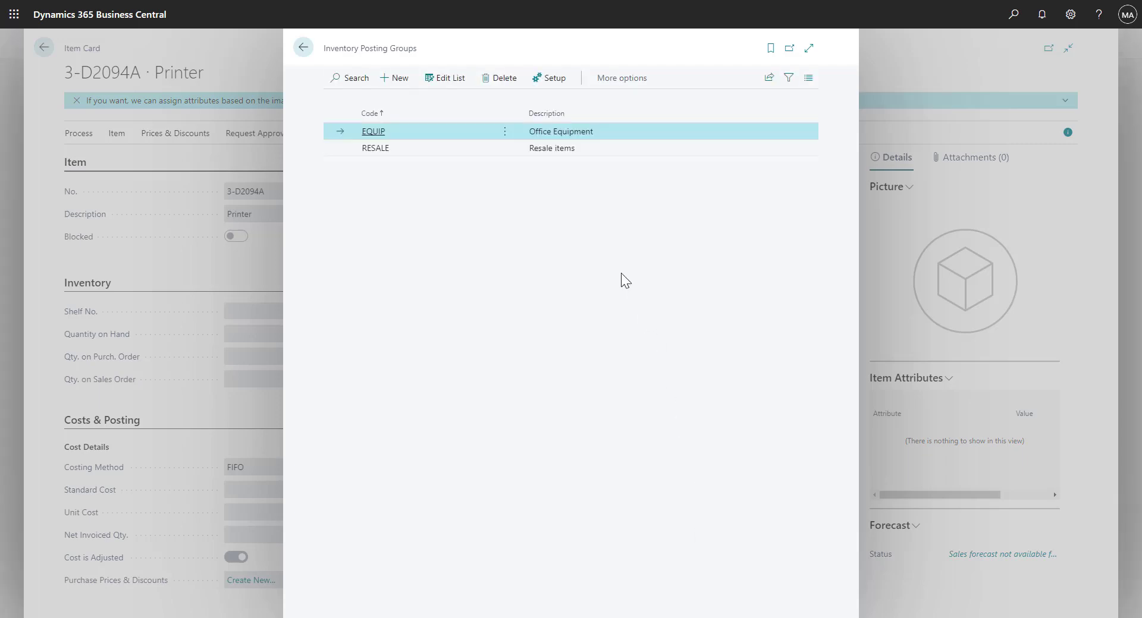
left_click(548, 82)
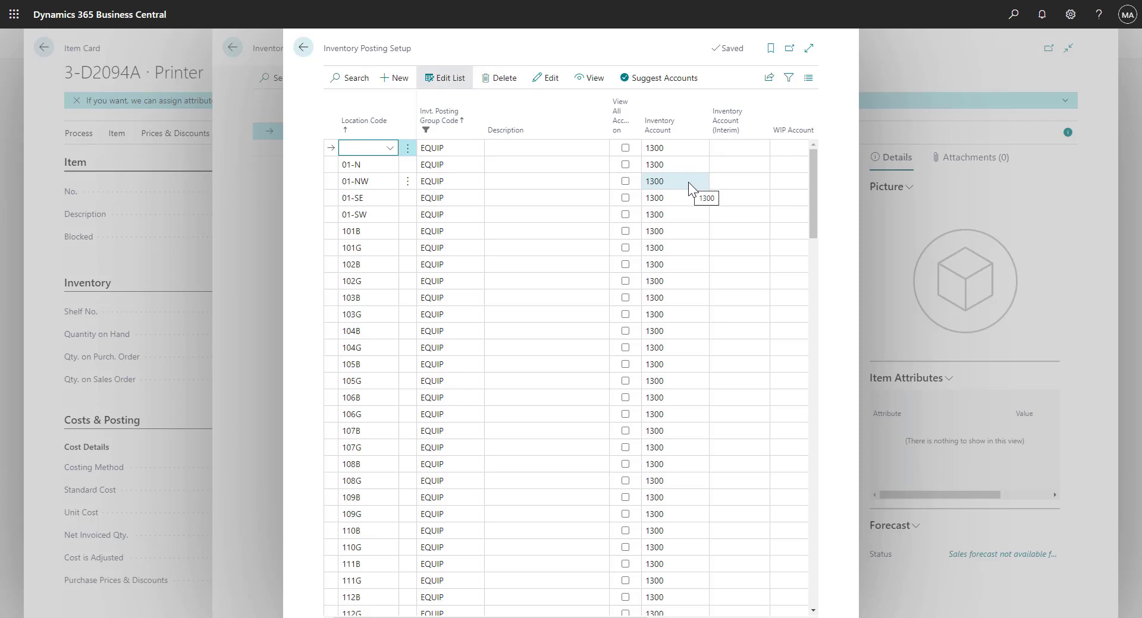
left_click(303, 52)
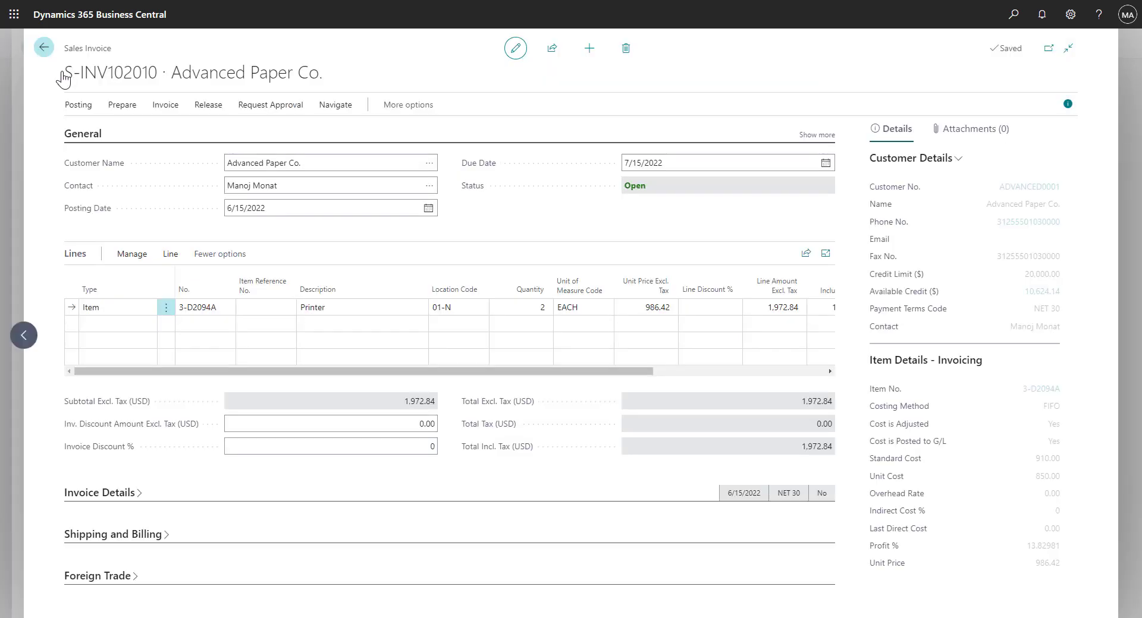
- Preview posting invoice S-INV102010 and view its G/L entries preview
left_click(88, 110)
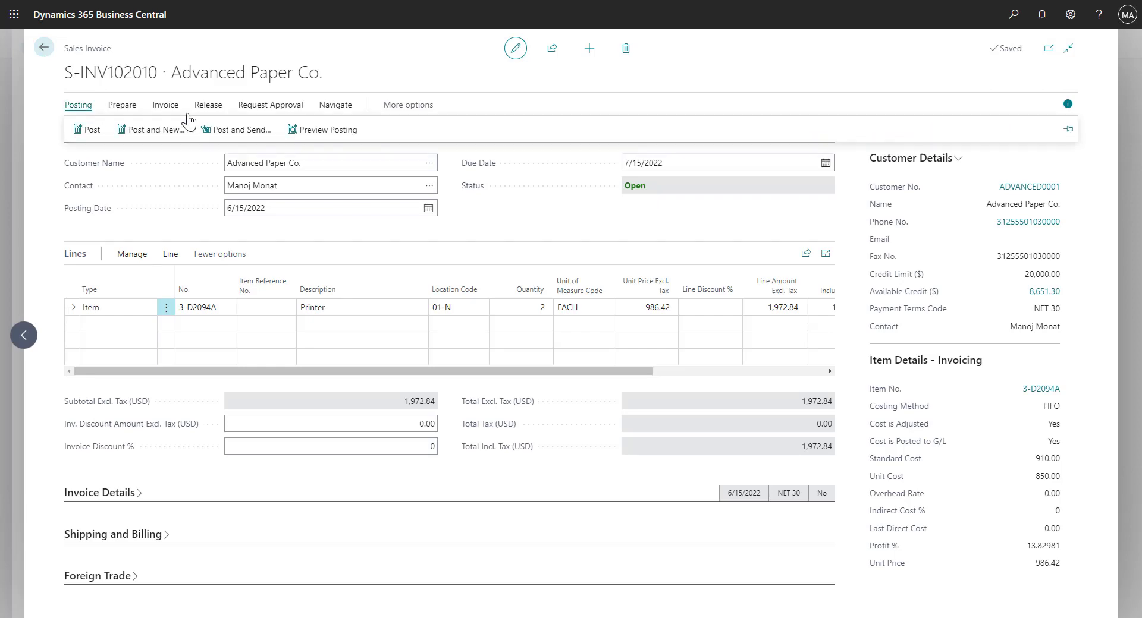
left_click(305, 132)
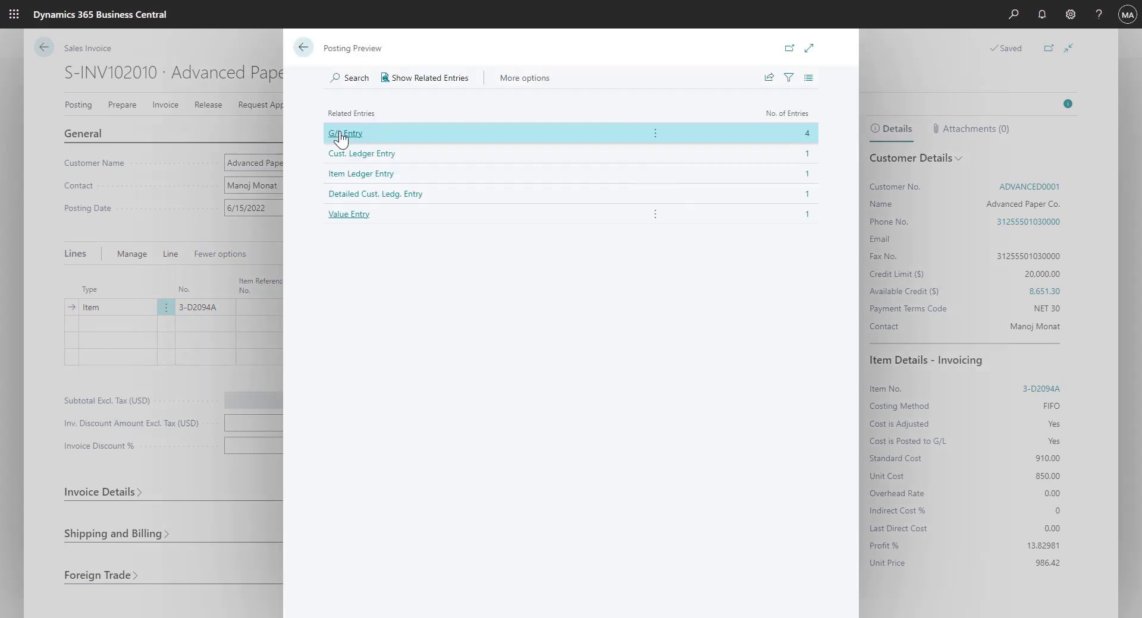
left_click(340, 134)
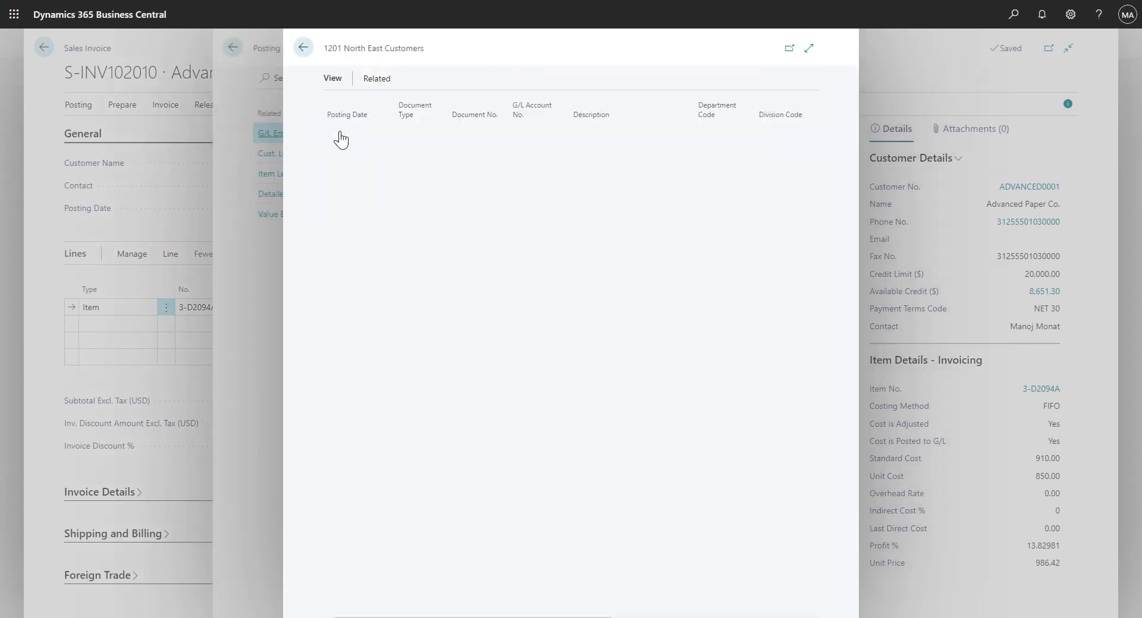